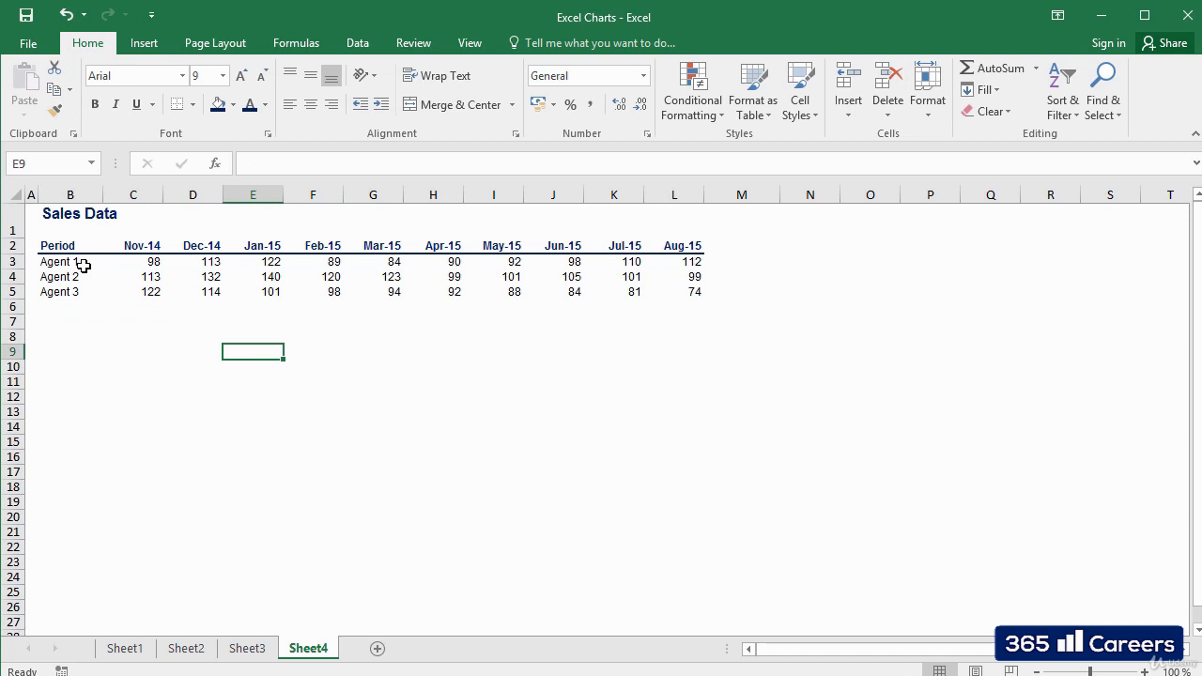
Add the column heading "Trend" in cell M2, beside the Aug-15 header
drag(75, 263, 695, 293)
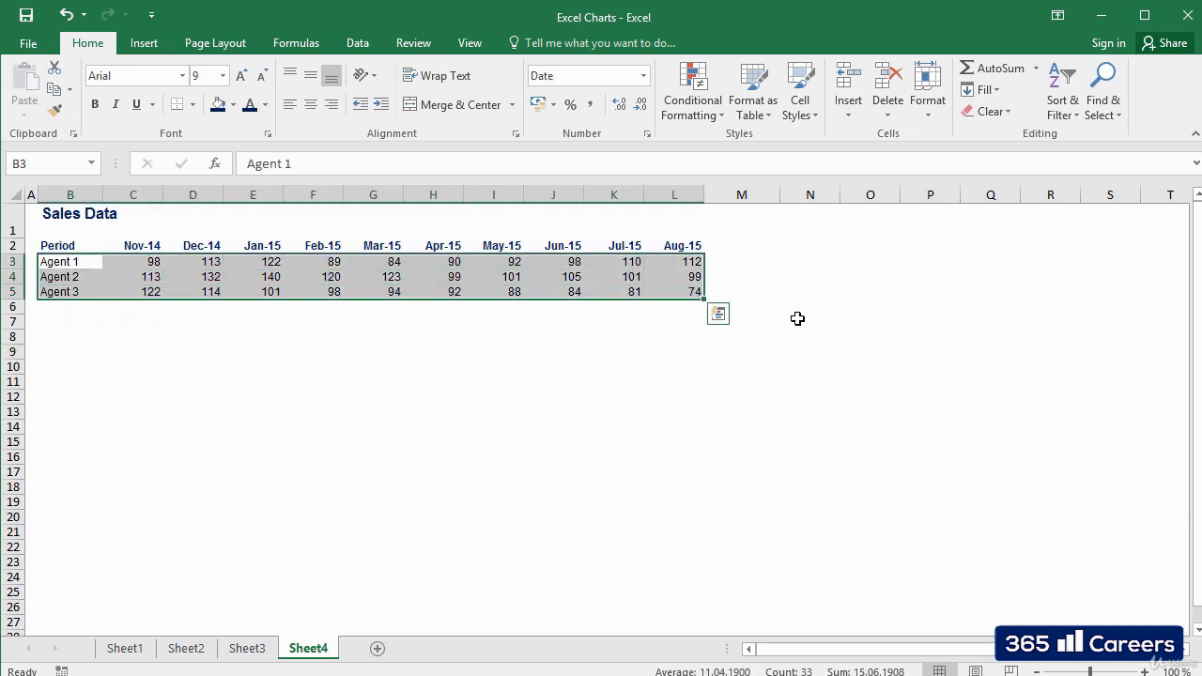
click(774, 278)
click(747, 247)
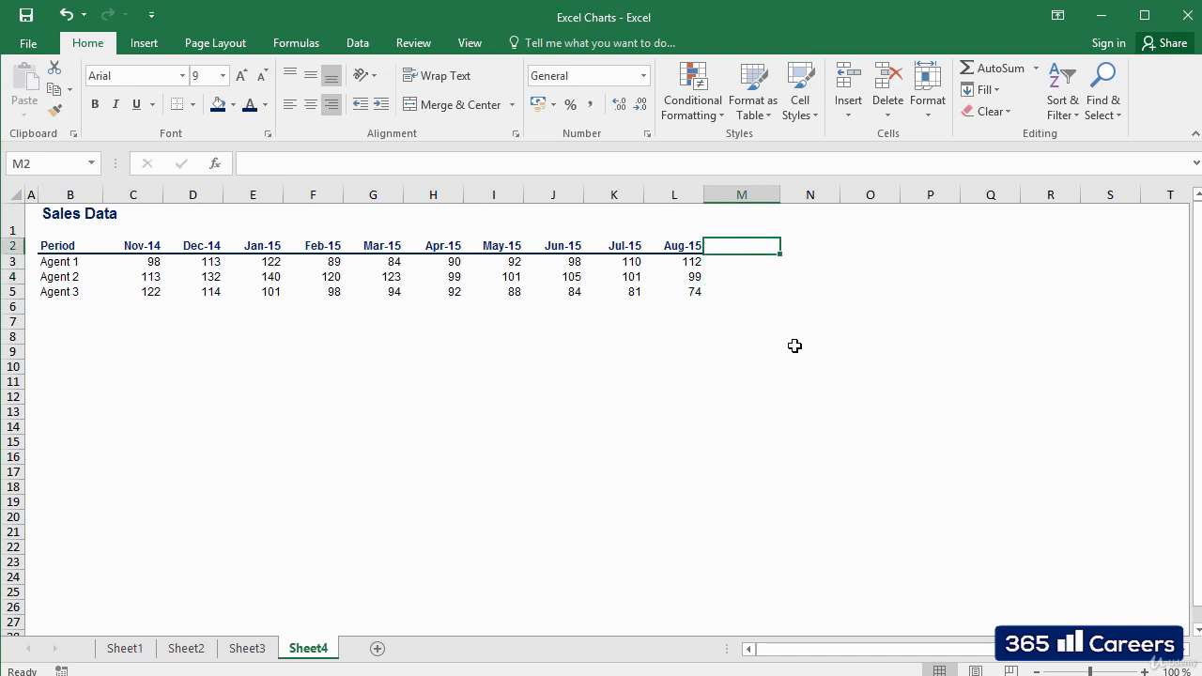
text(Trend)
key(Tab)
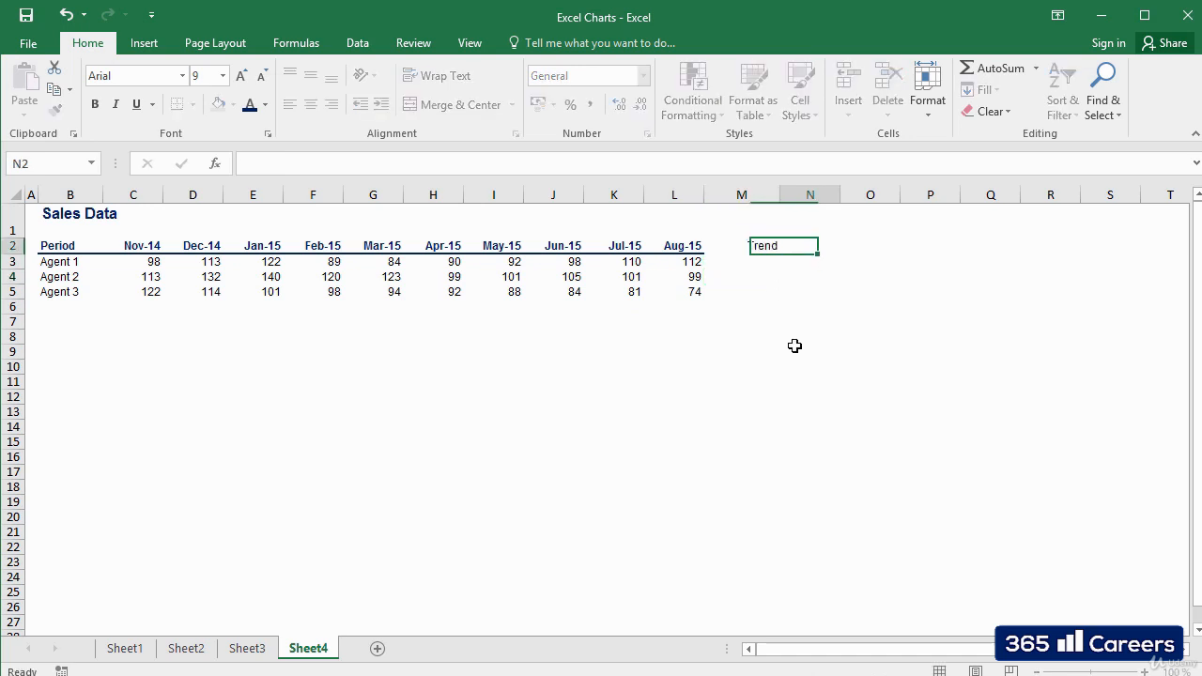
click(751, 247)
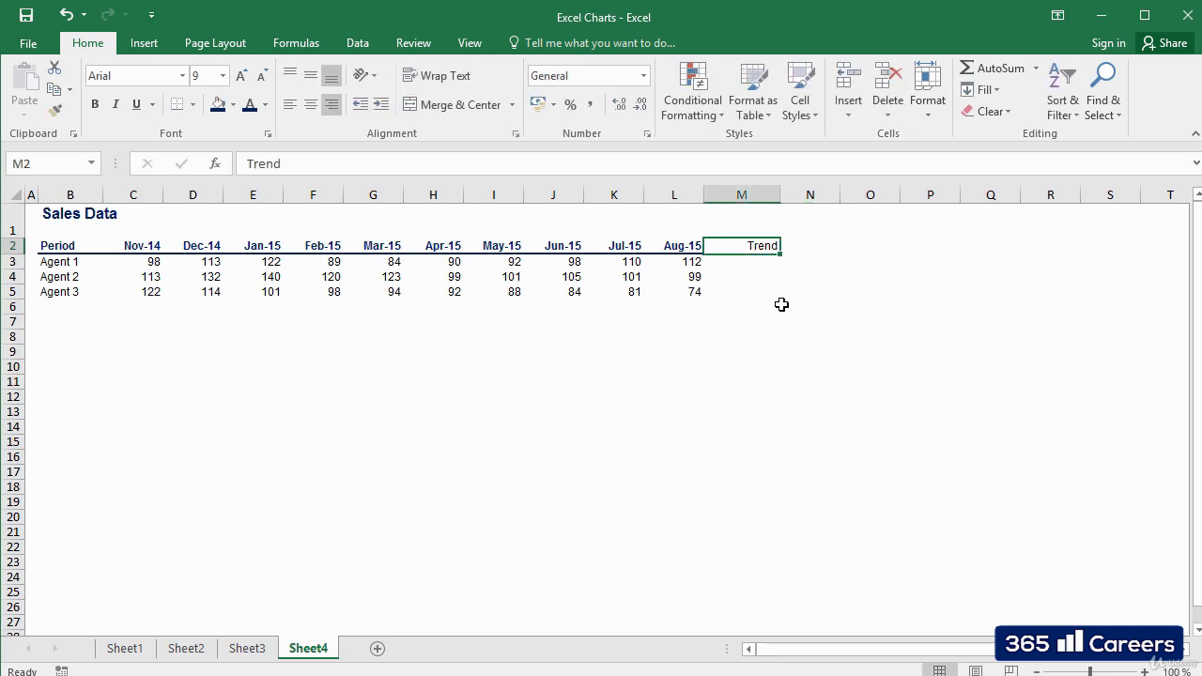
Insert a Line sparkline in cell M3 using Agent 1's monthly sales in C3:L3 as the data range
click(749, 261)
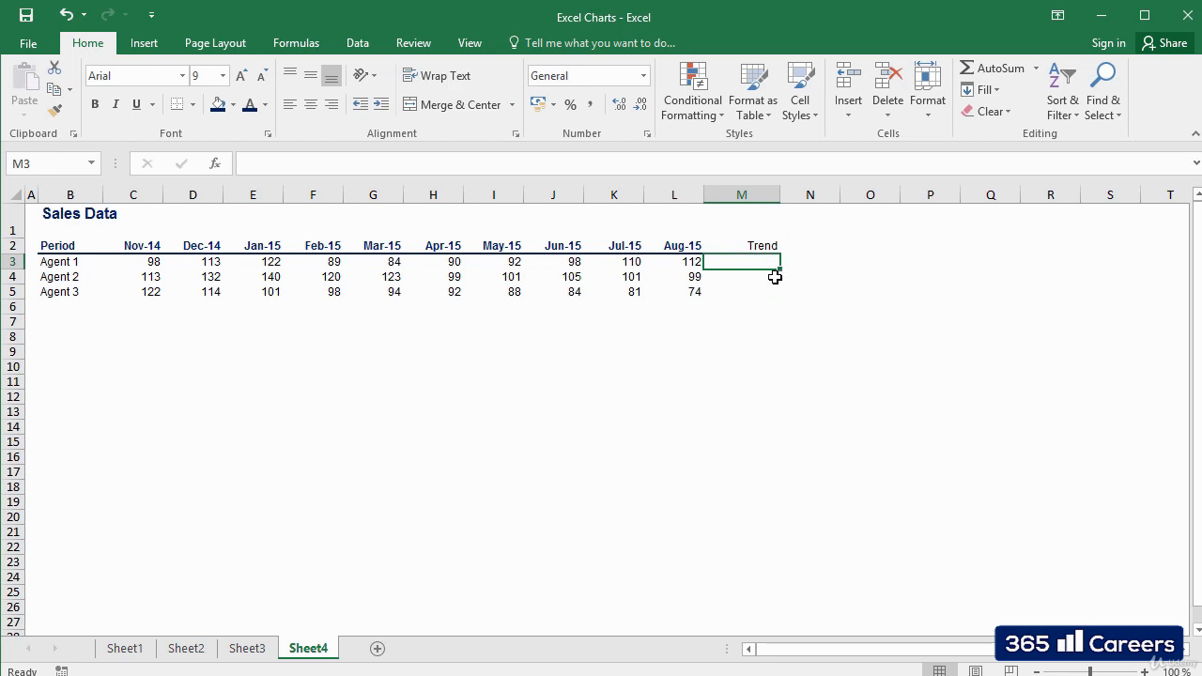
click(144, 42)
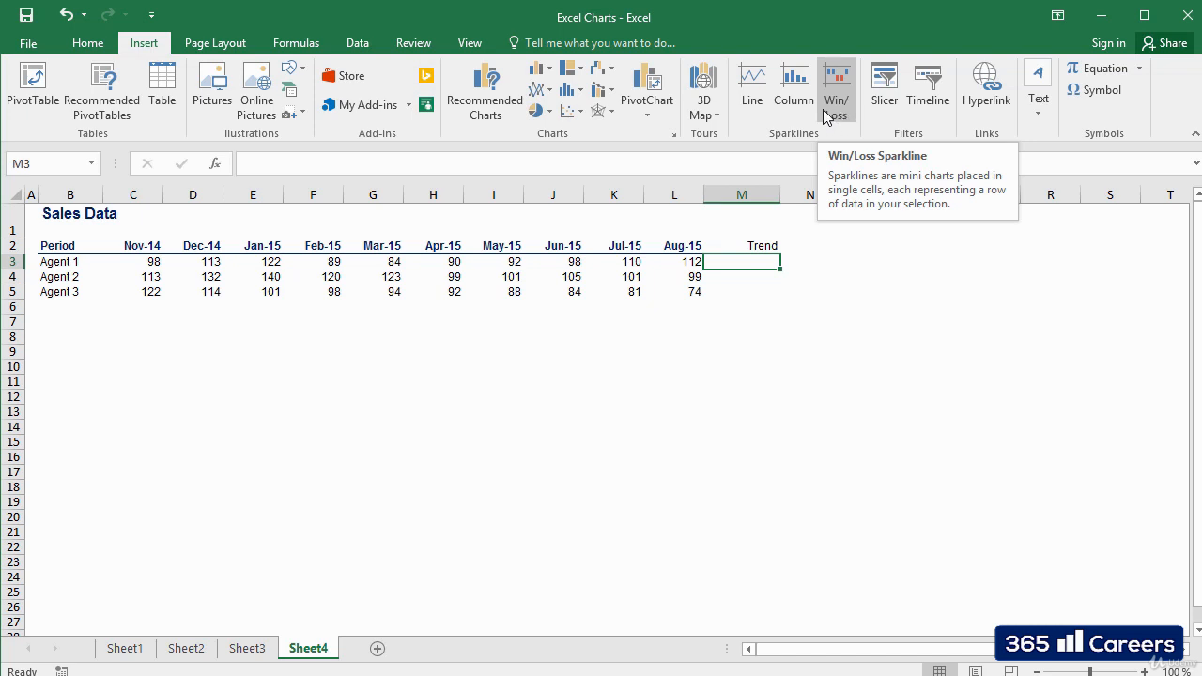
click(754, 102)
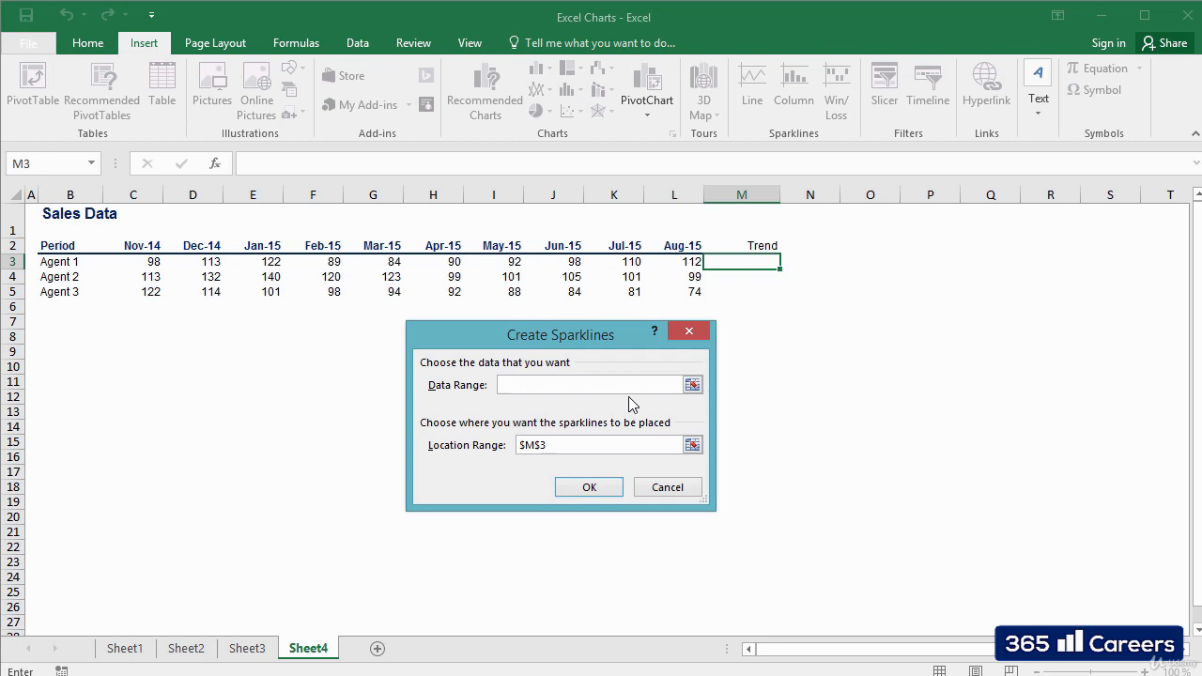
click(692, 385)
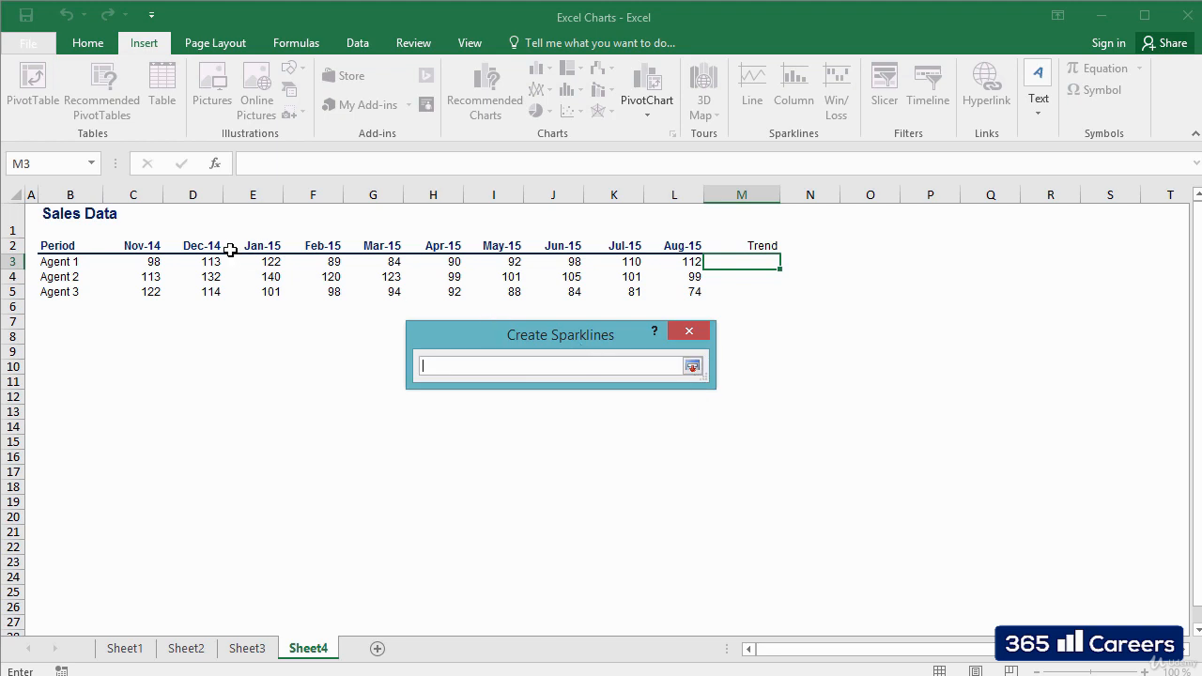
drag(158, 261, 657, 261)
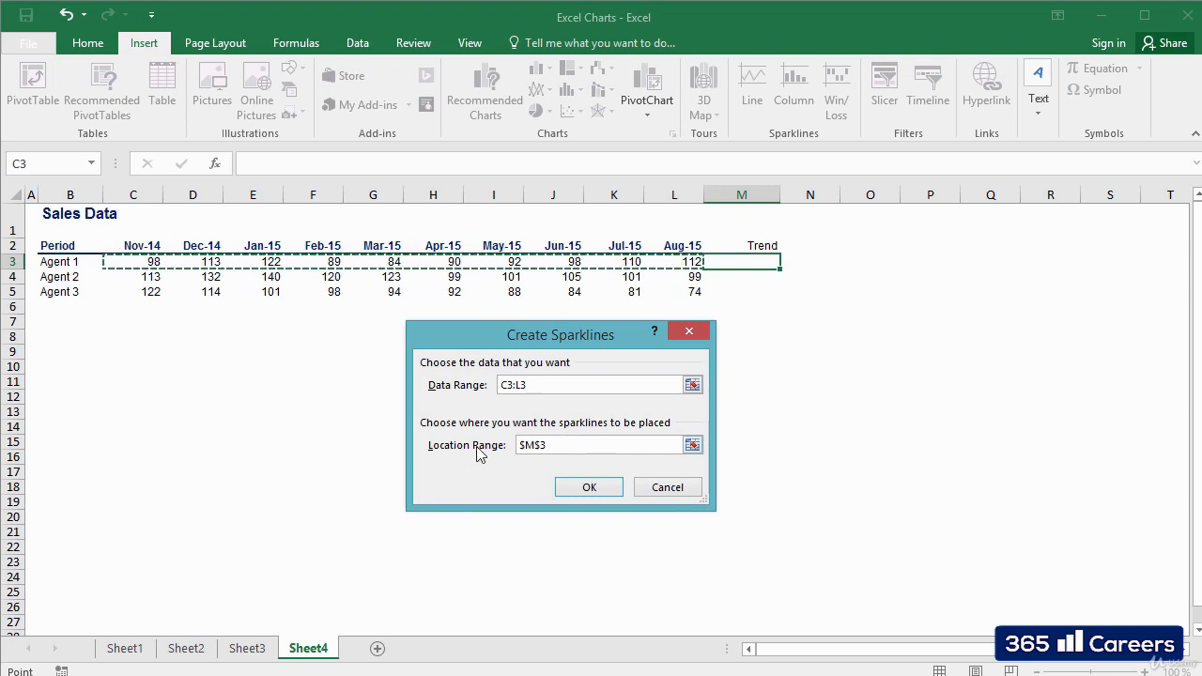
click(590, 486)
click(749, 396)
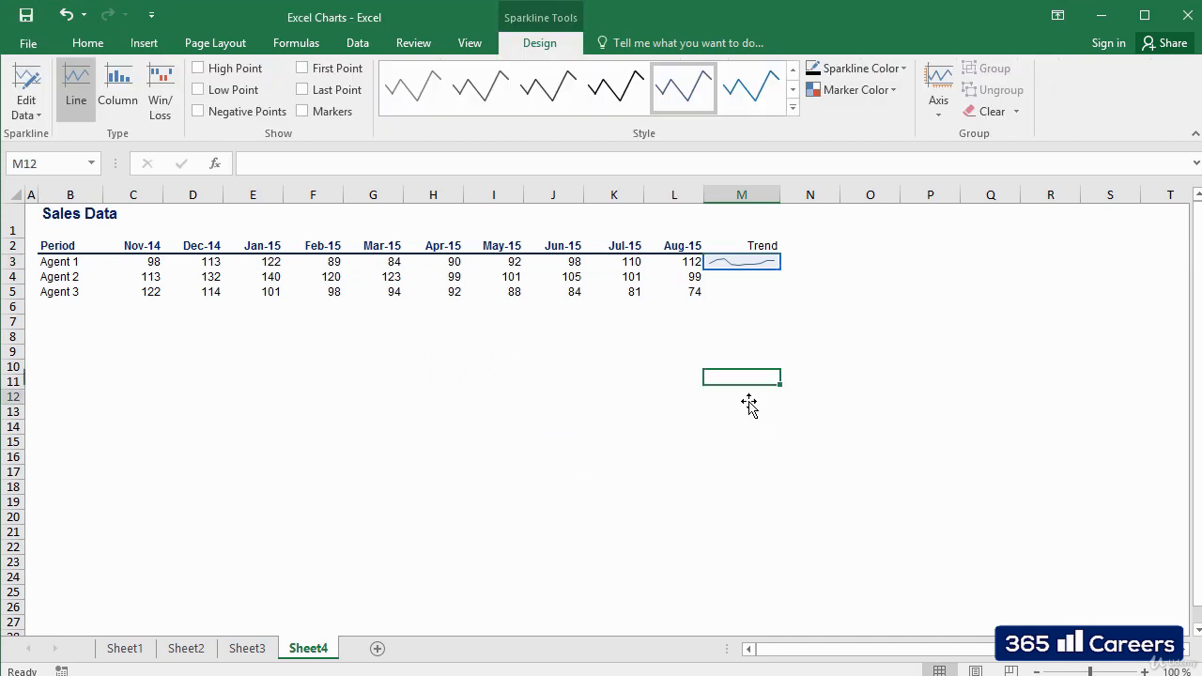
Try the High Point, Low Point, Negative Points and Markers display options on the Agent 1 sparkline in M3
click(740, 262)
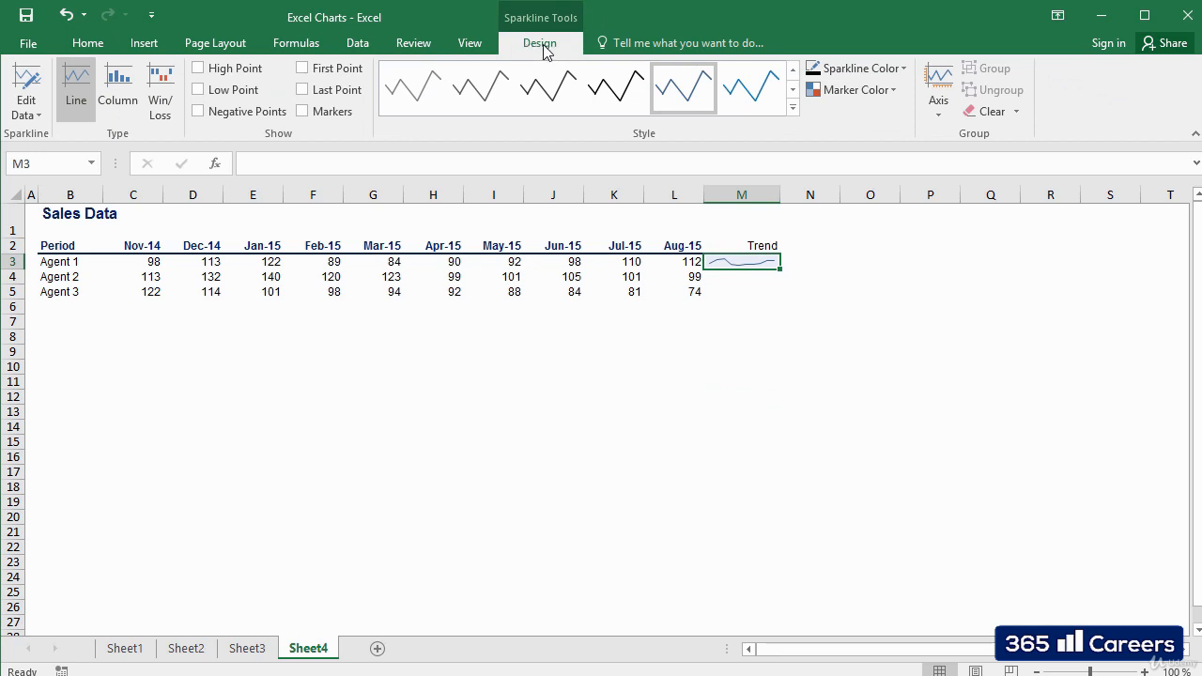
click(242, 76)
click(242, 76)
click(224, 94)
click(251, 113)
click(327, 117)
click(329, 119)
Try several line styles on the Agent 1 sparkline and apply the third preset, a dark line
click(500, 102)
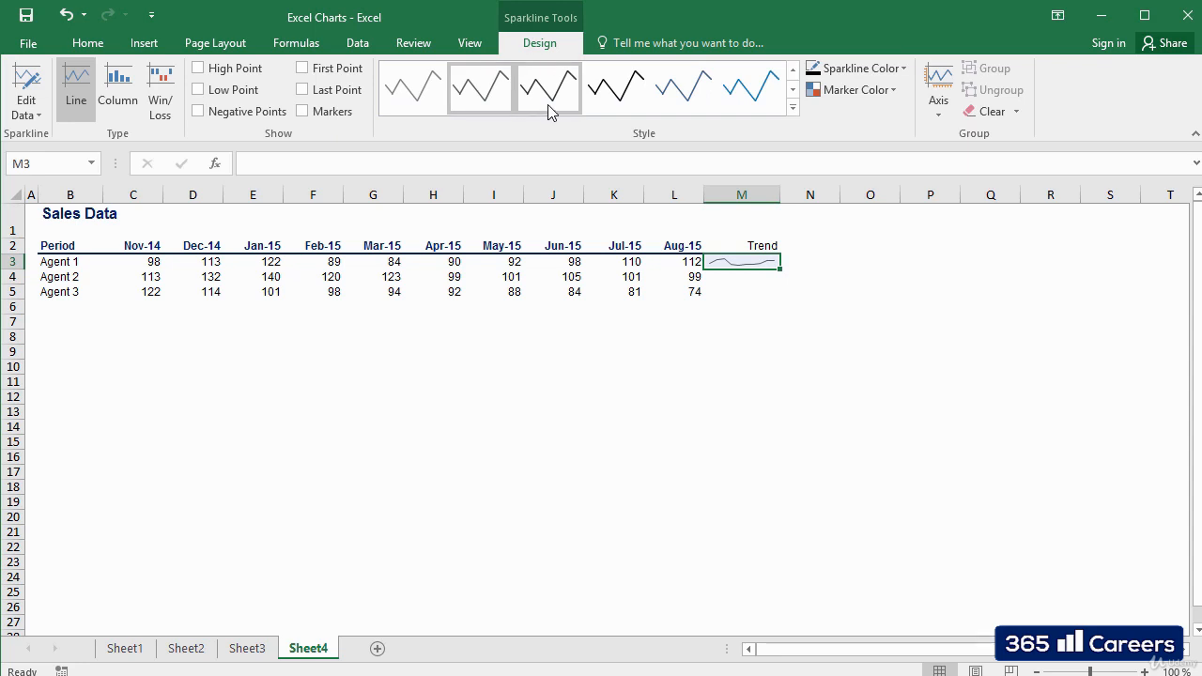
click(639, 105)
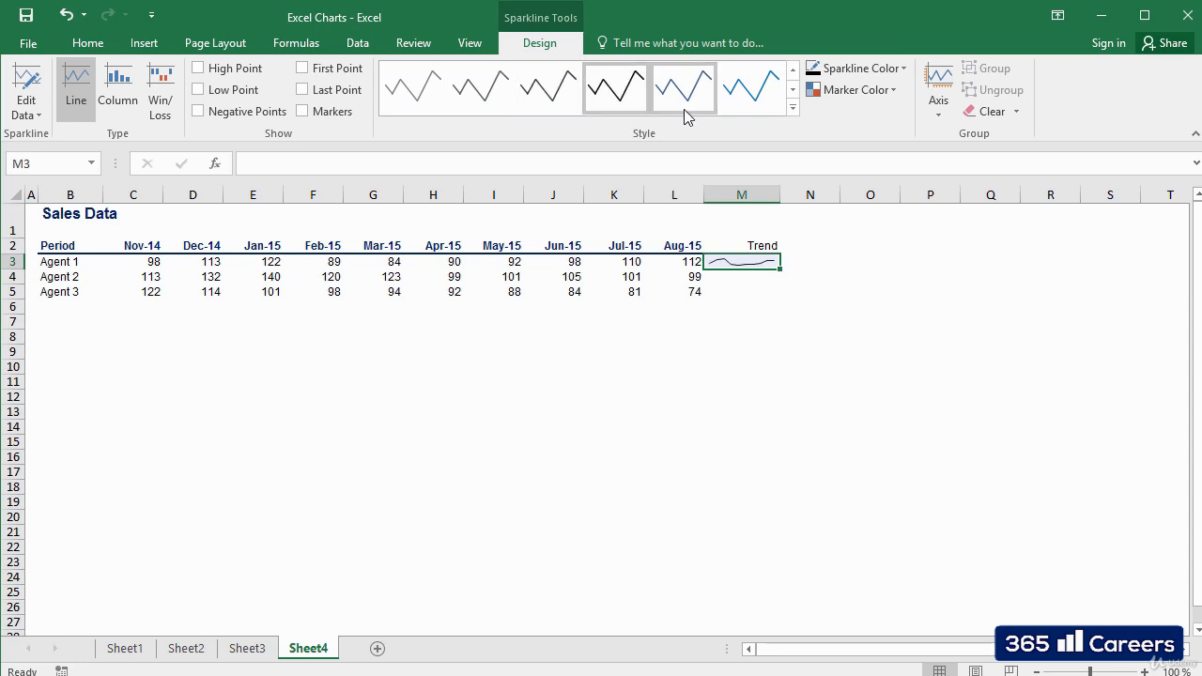
click(759, 96)
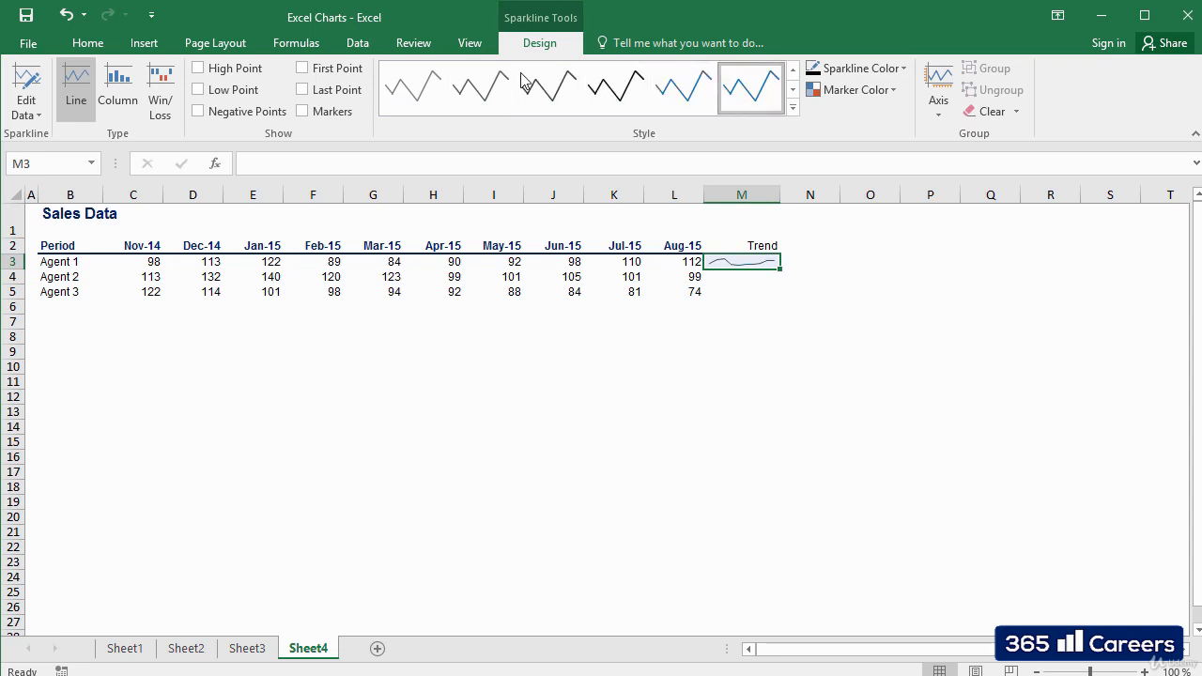
click(542, 95)
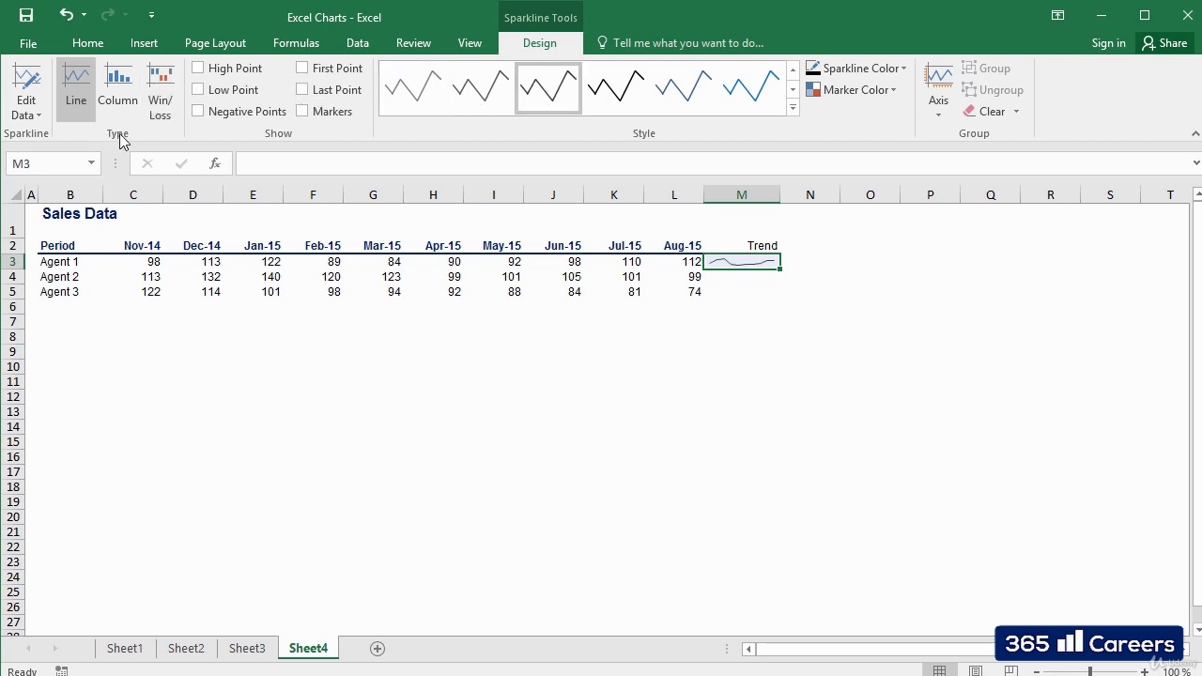
Try the Column and Win/Loss types on the Agent 1 sparkline and switch it back to Line
click(123, 103)
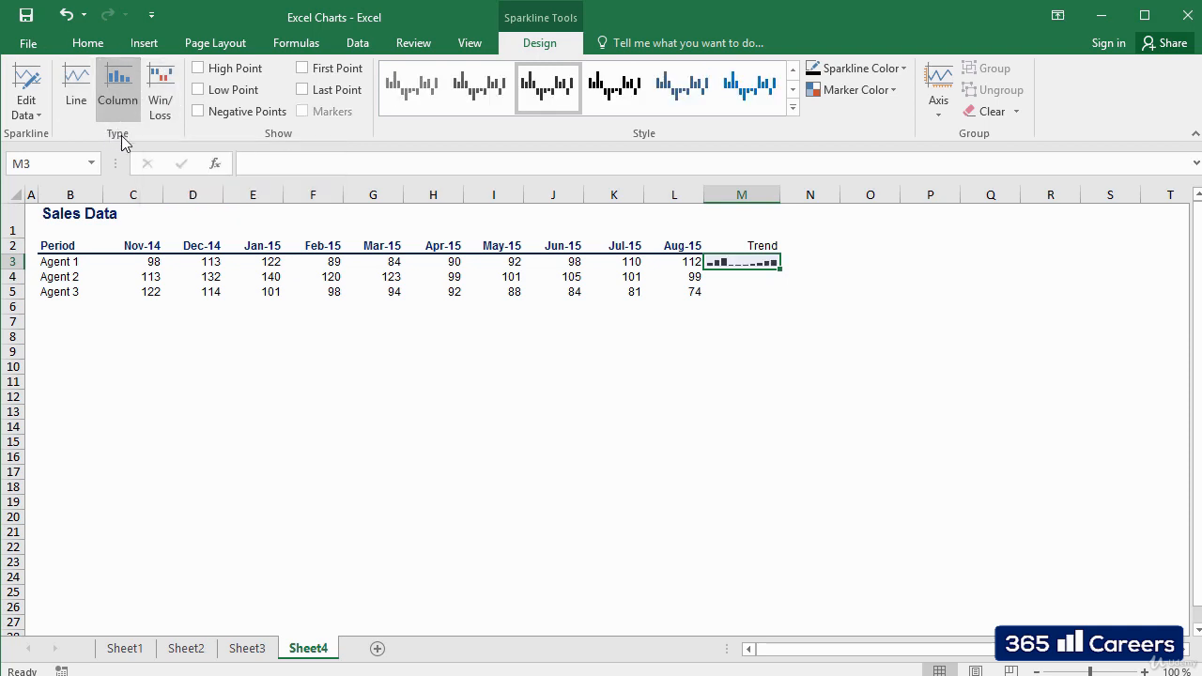
click(155, 113)
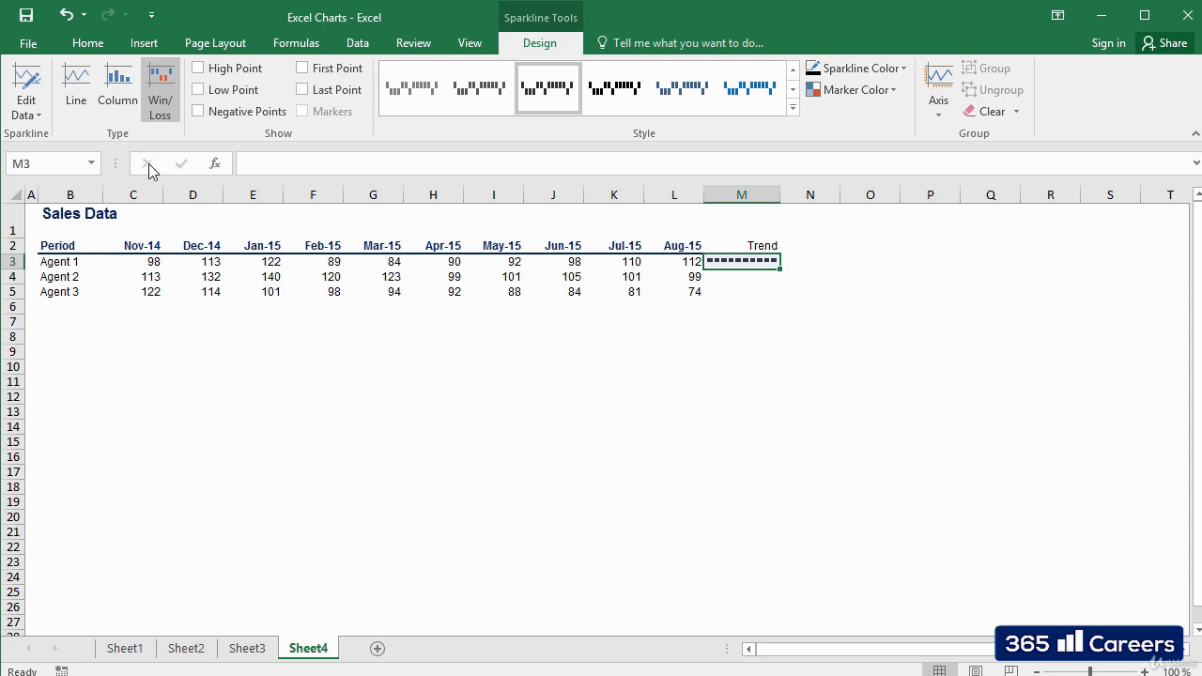
click(118, 94)
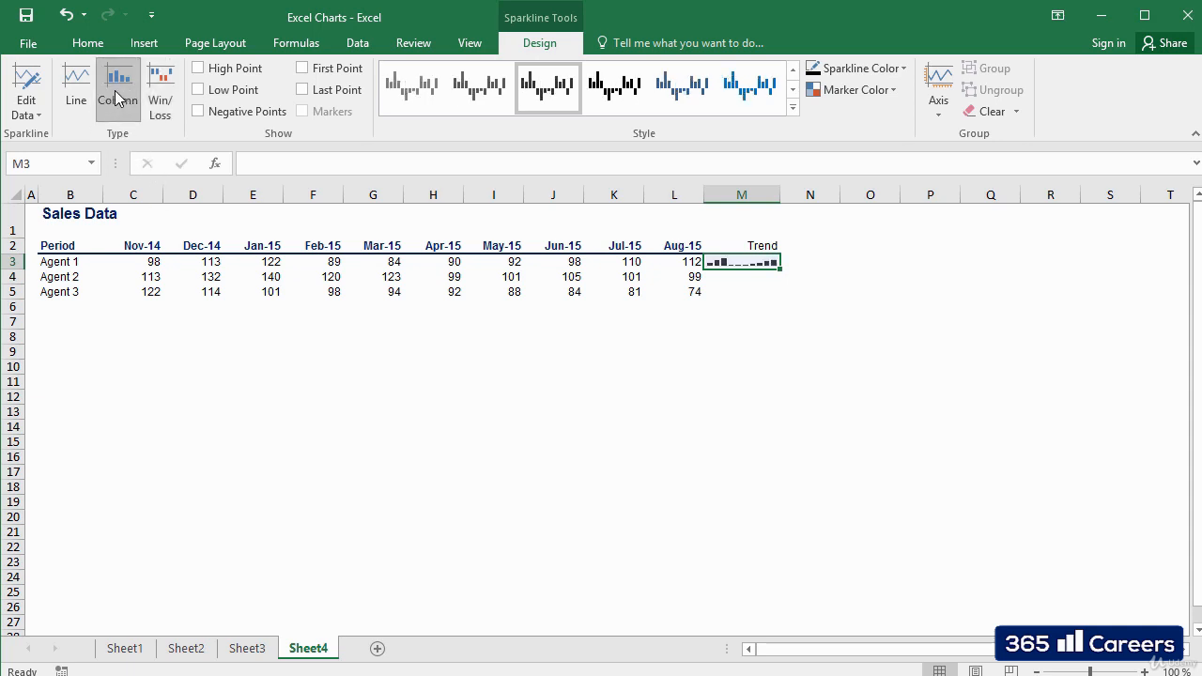
click(84, 93)
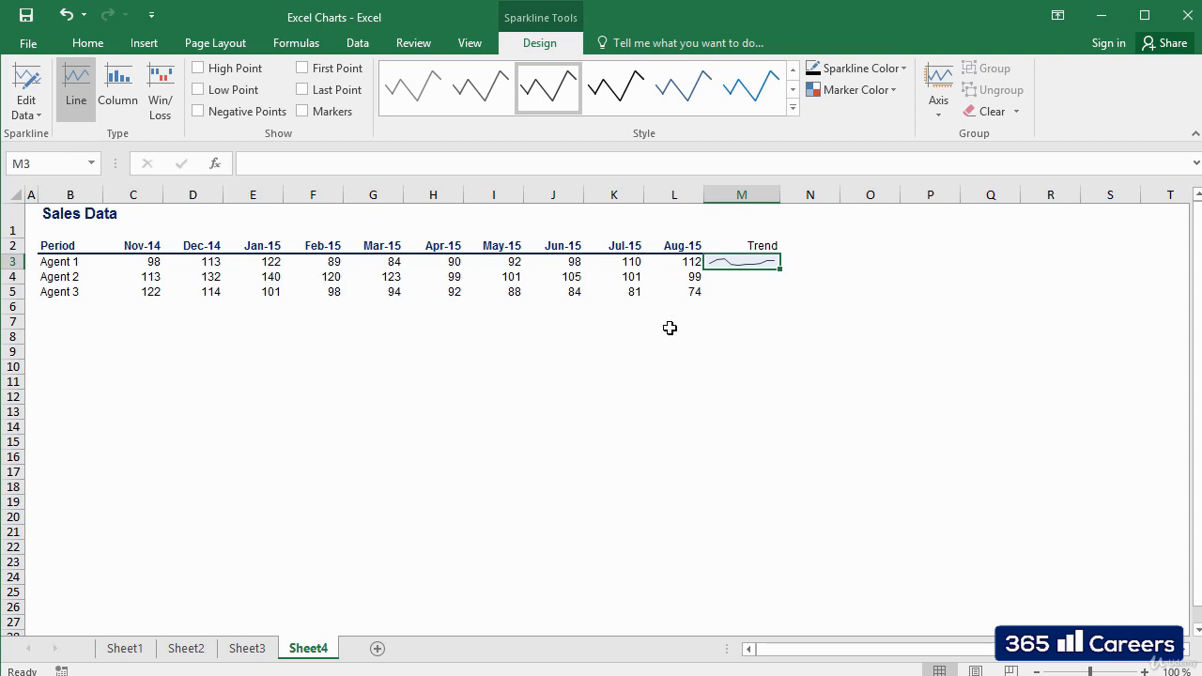
Copy the Agent 1 sparkline from M3 to the Agent 2 and Agent 3 rows in M4:M5
click(742, 325)
click(757, 265)
key(ctrl+c)
drag(767, 280, 767, 288)
key(ctrl+v)
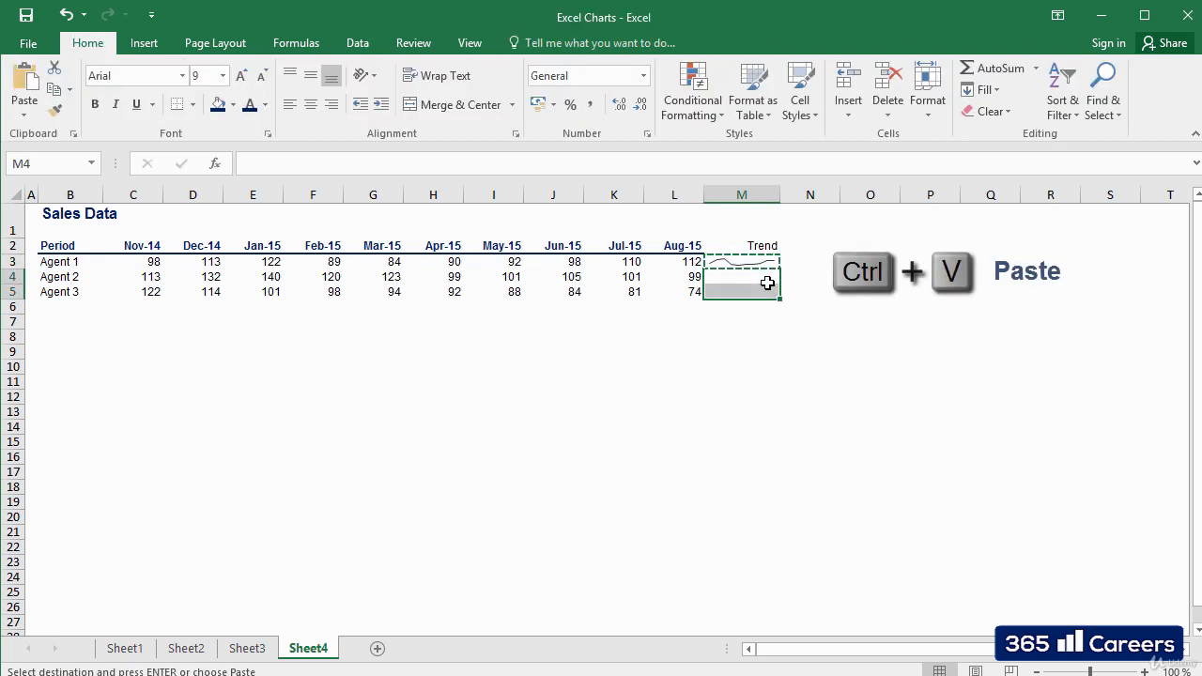
click(736, 349)
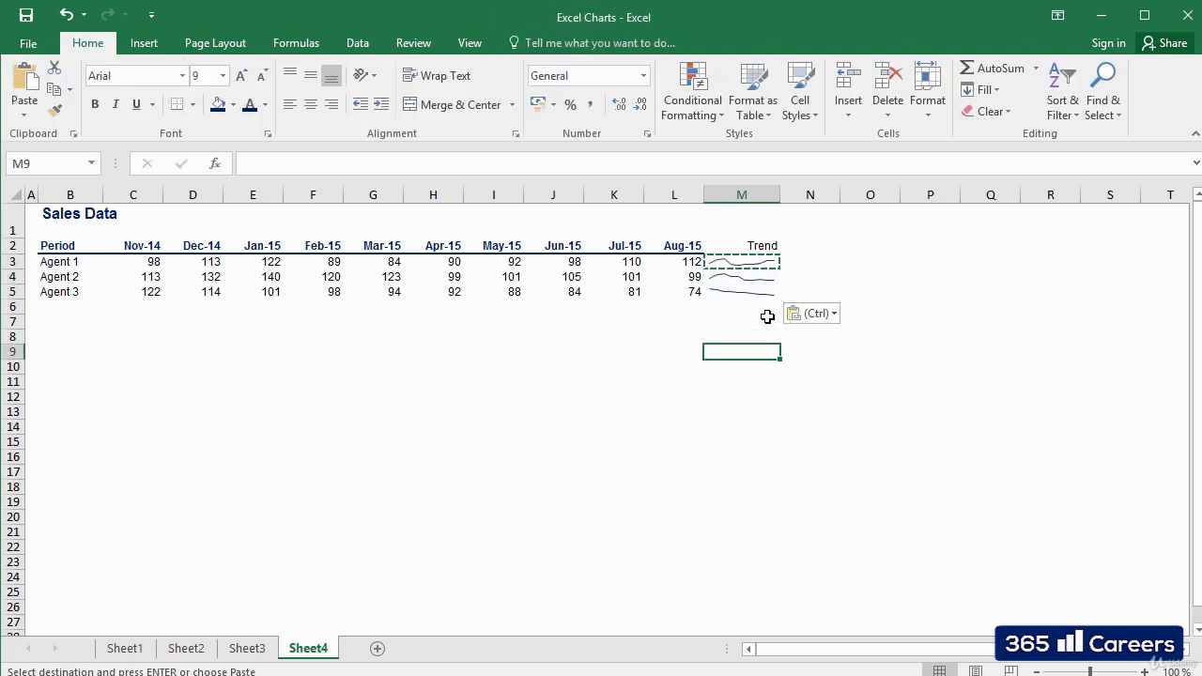
drag(750, 264, 752, 290)
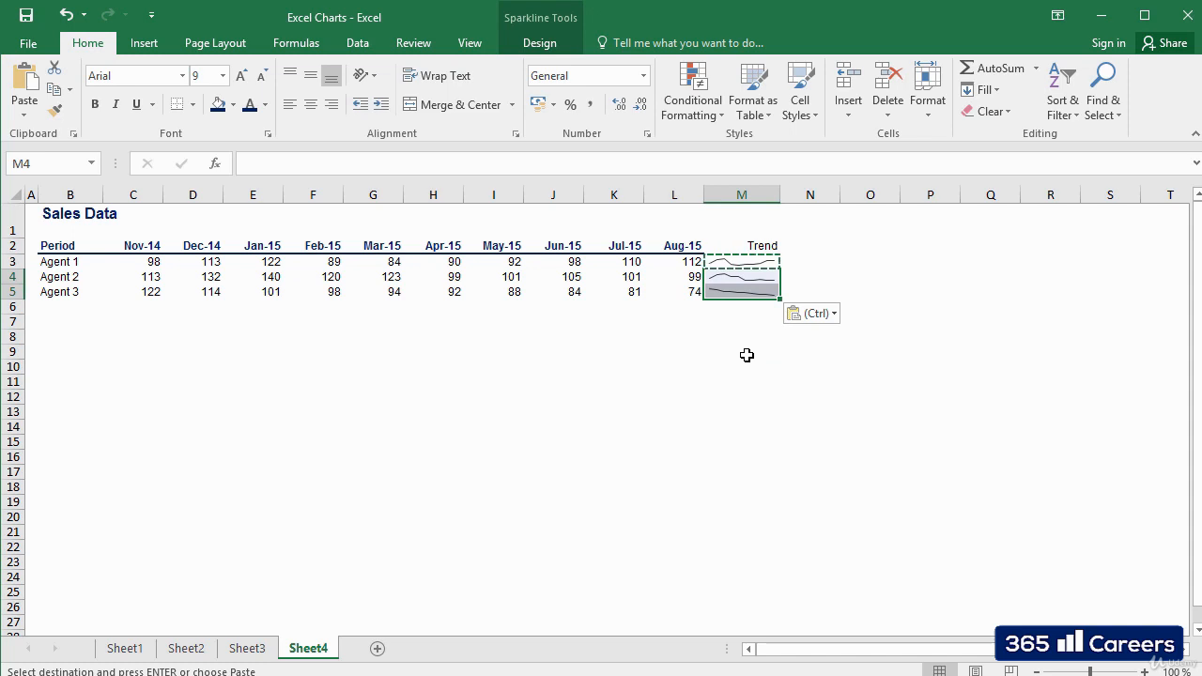
click(775, 357)
click(764, 321)
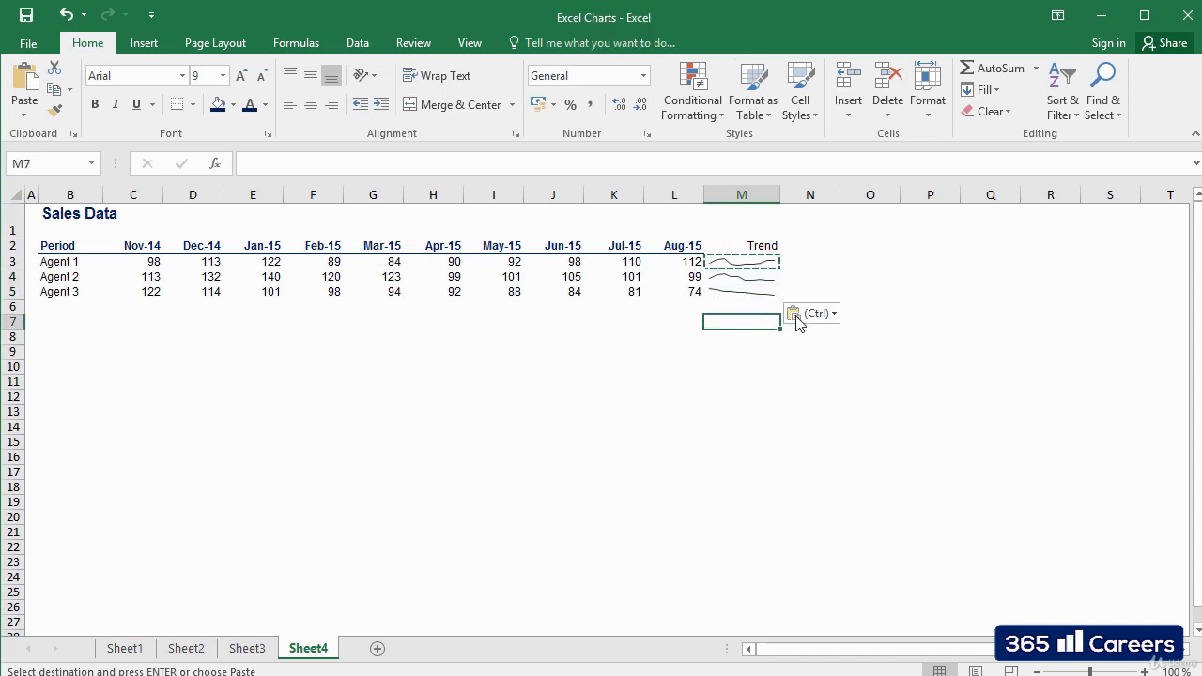
Clear only the selected sparkline in cell M3, keeping those of Agent 2 and Agent 3
click(765, 263)
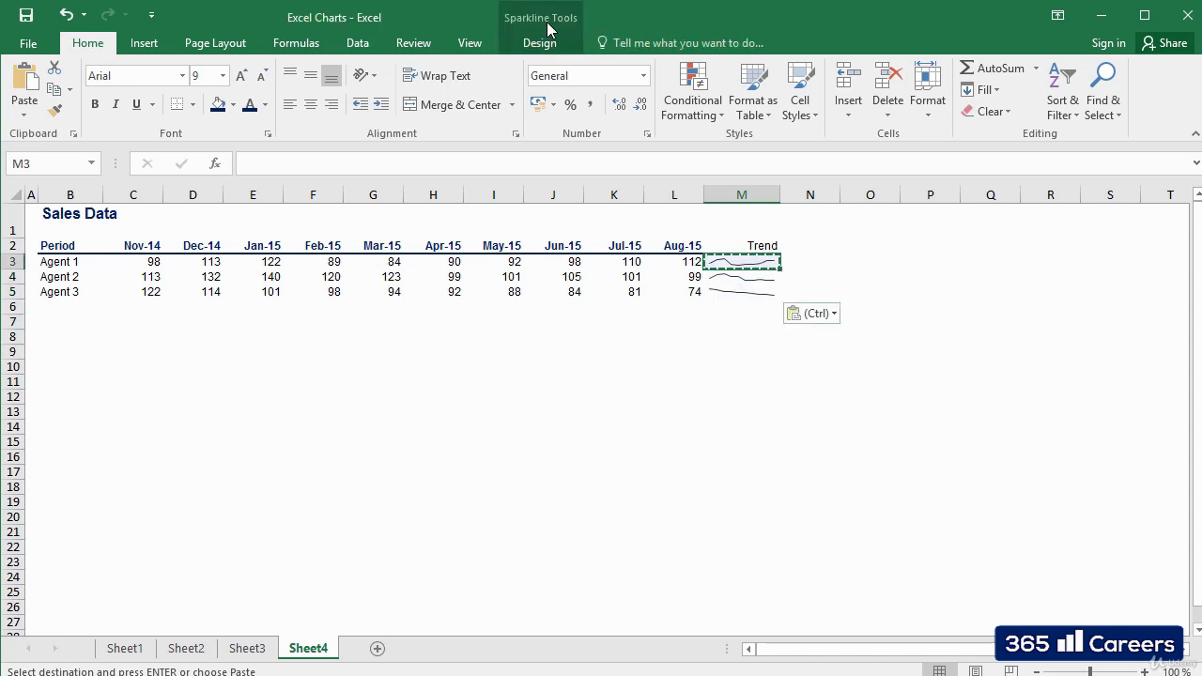
click(547, 42)
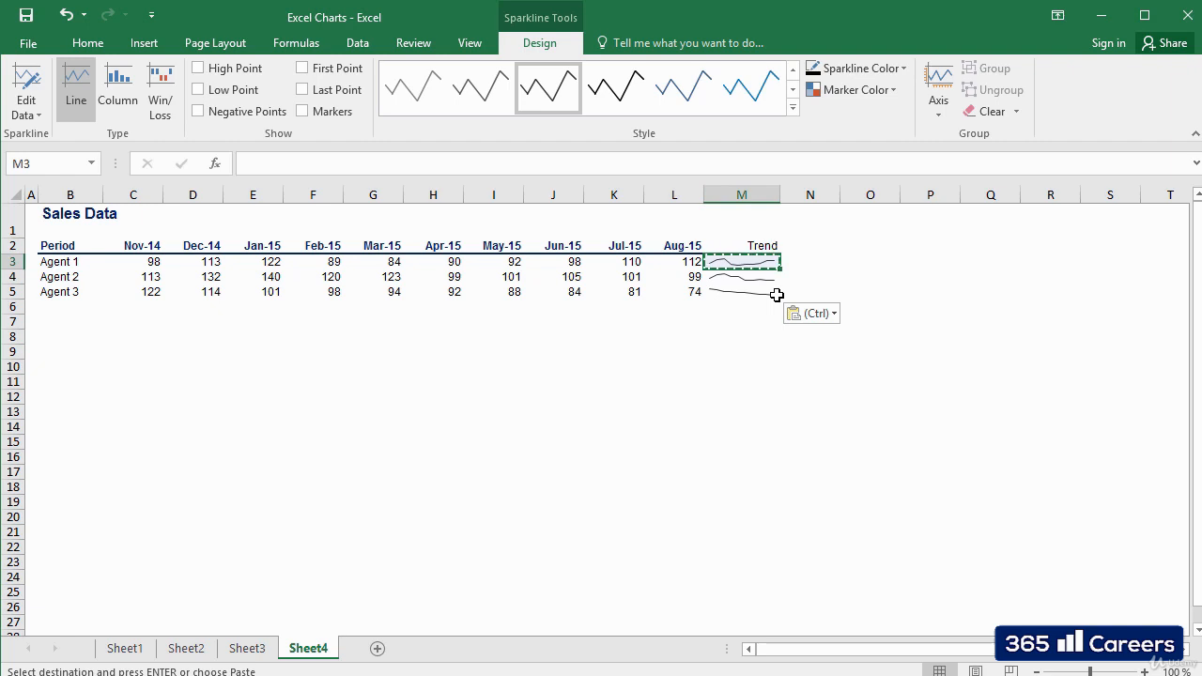
click(727, 199)
click(751, 263)
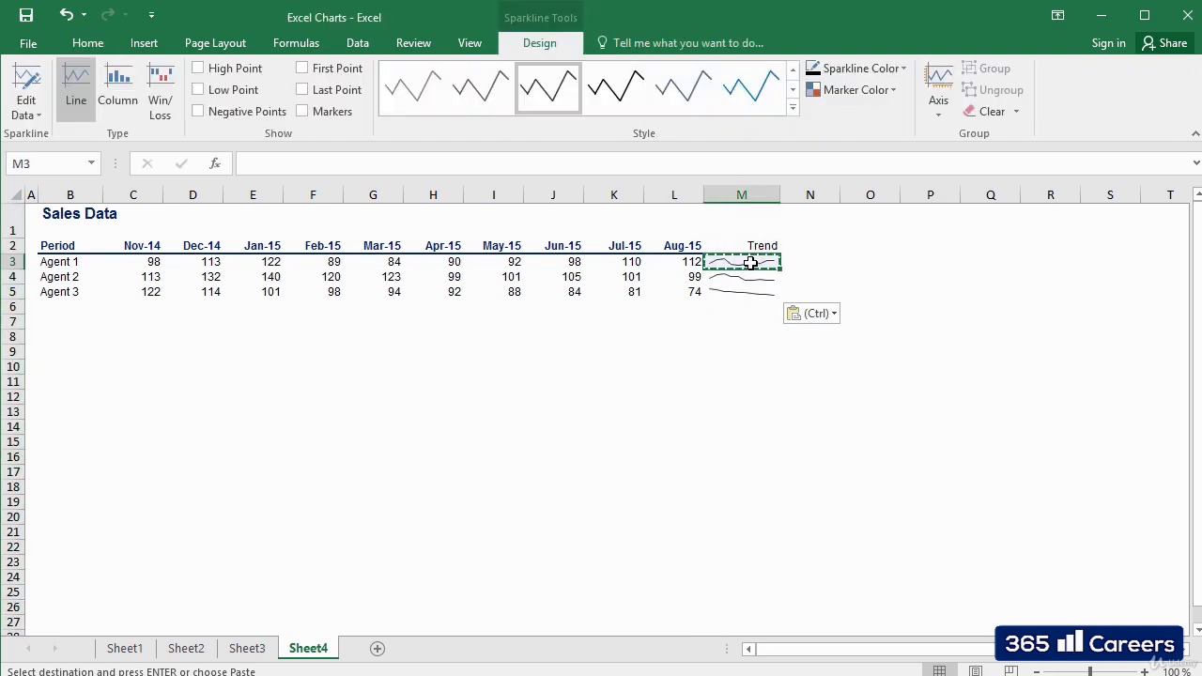
click(1017, 112)
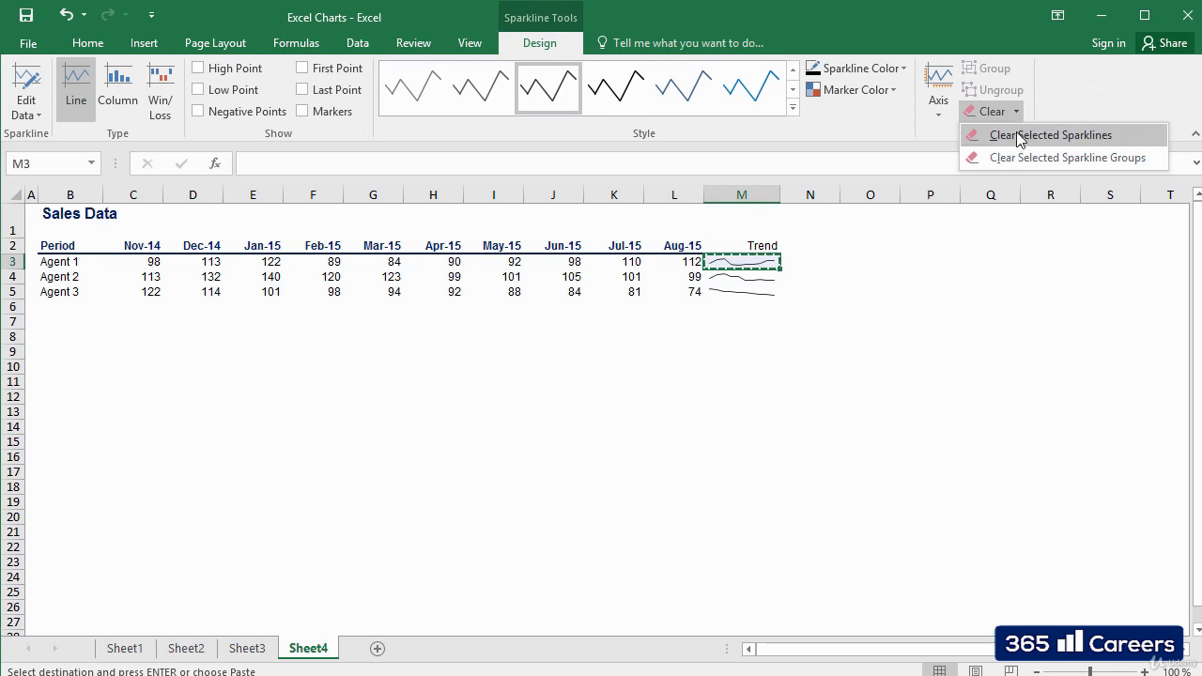
click(1022, 138)
click(855, 340)
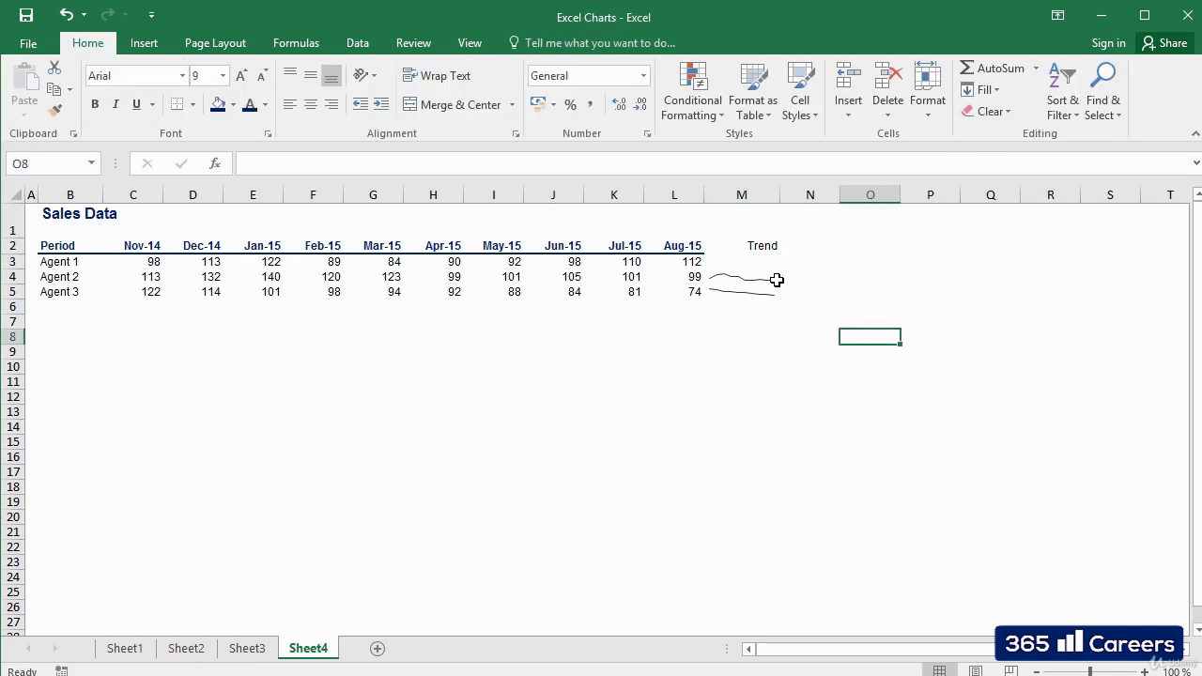
Undo the clearing of the Agent 1 sparkline in M3 and leave copy mode
click(759, 262)
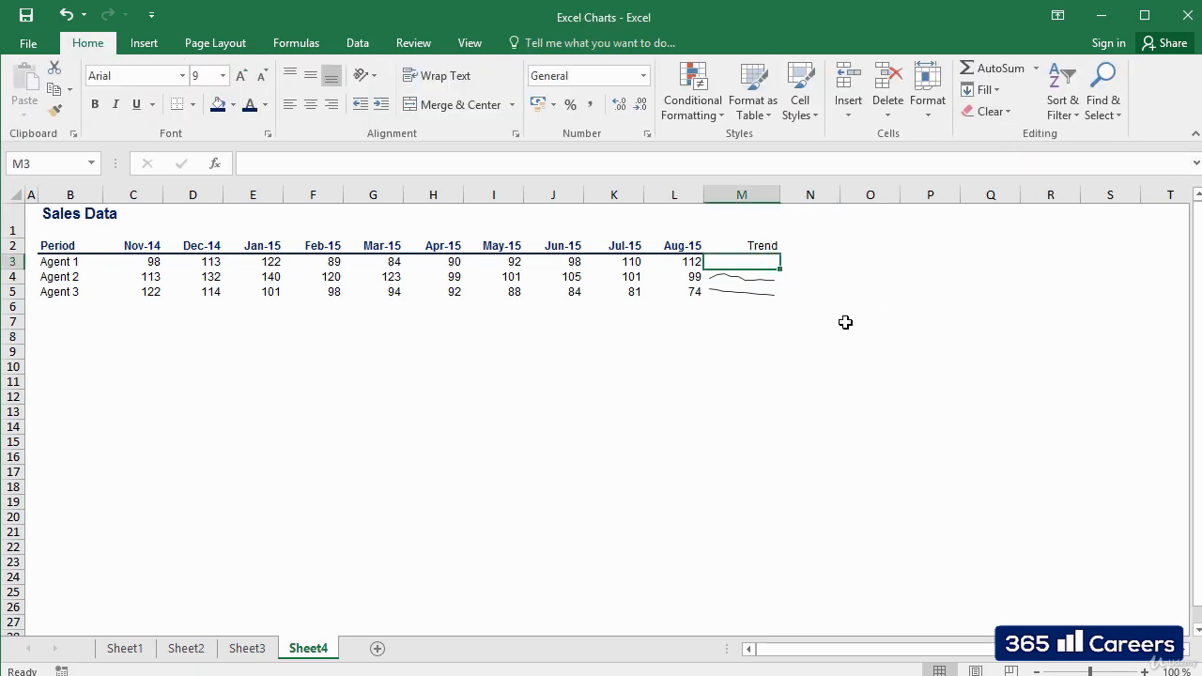
key(ctrl+z)
key(ctrl+c)
click(808, 352)
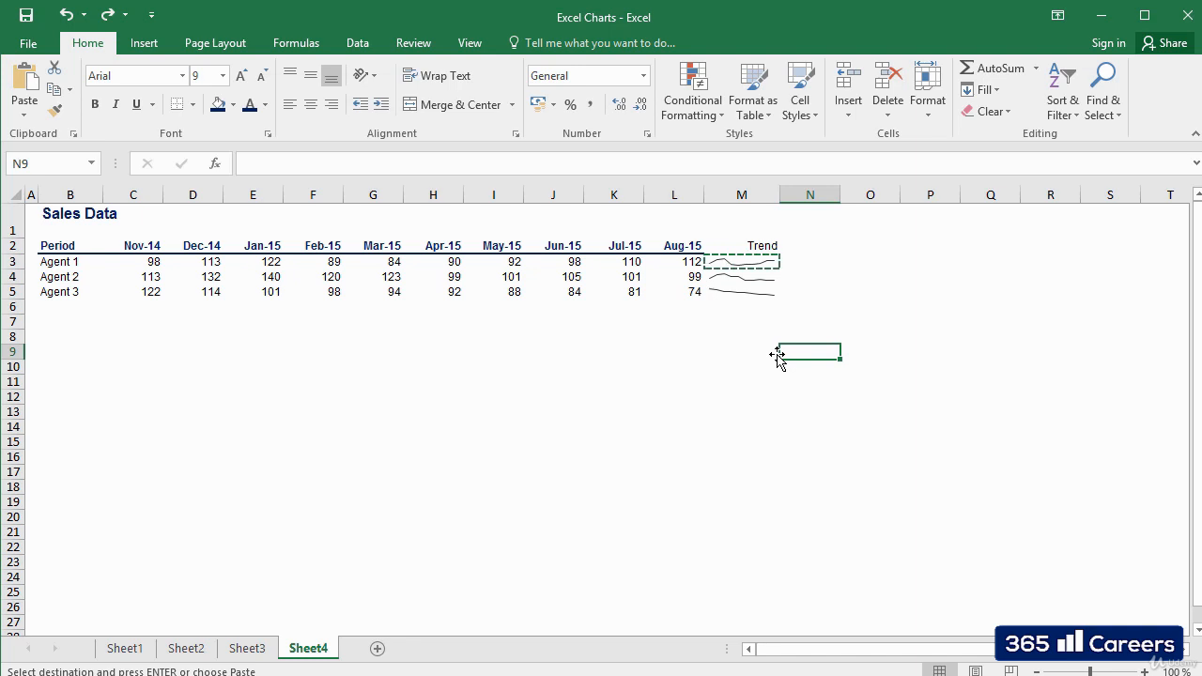
key(Escape)
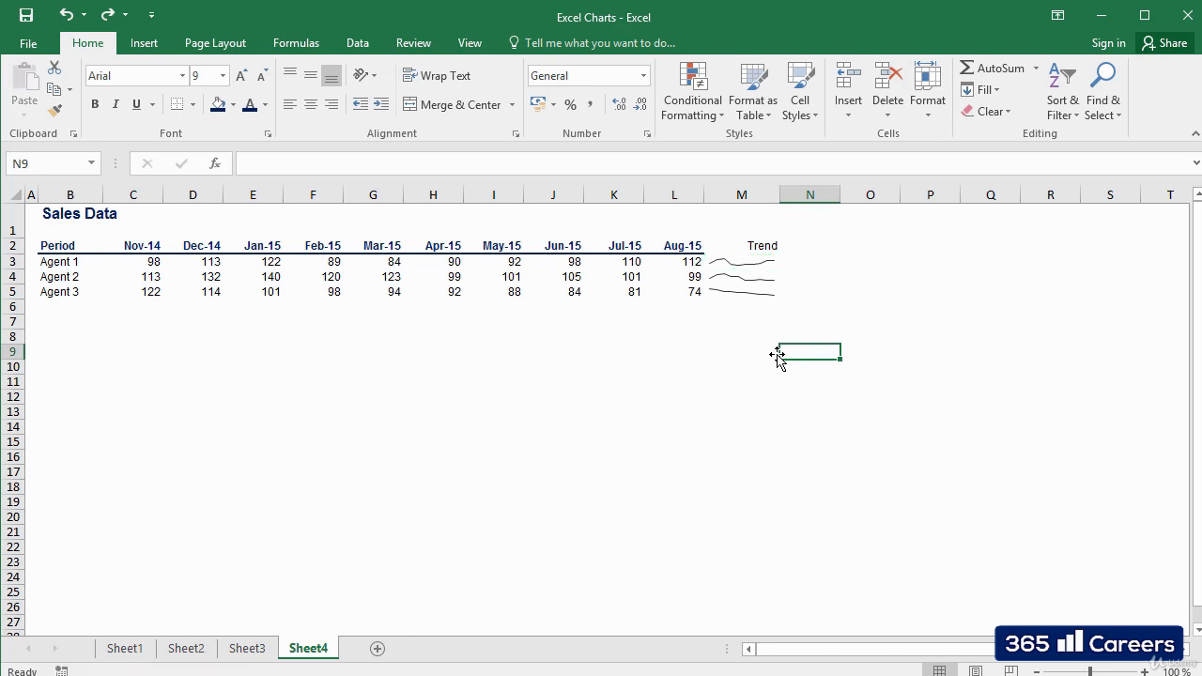